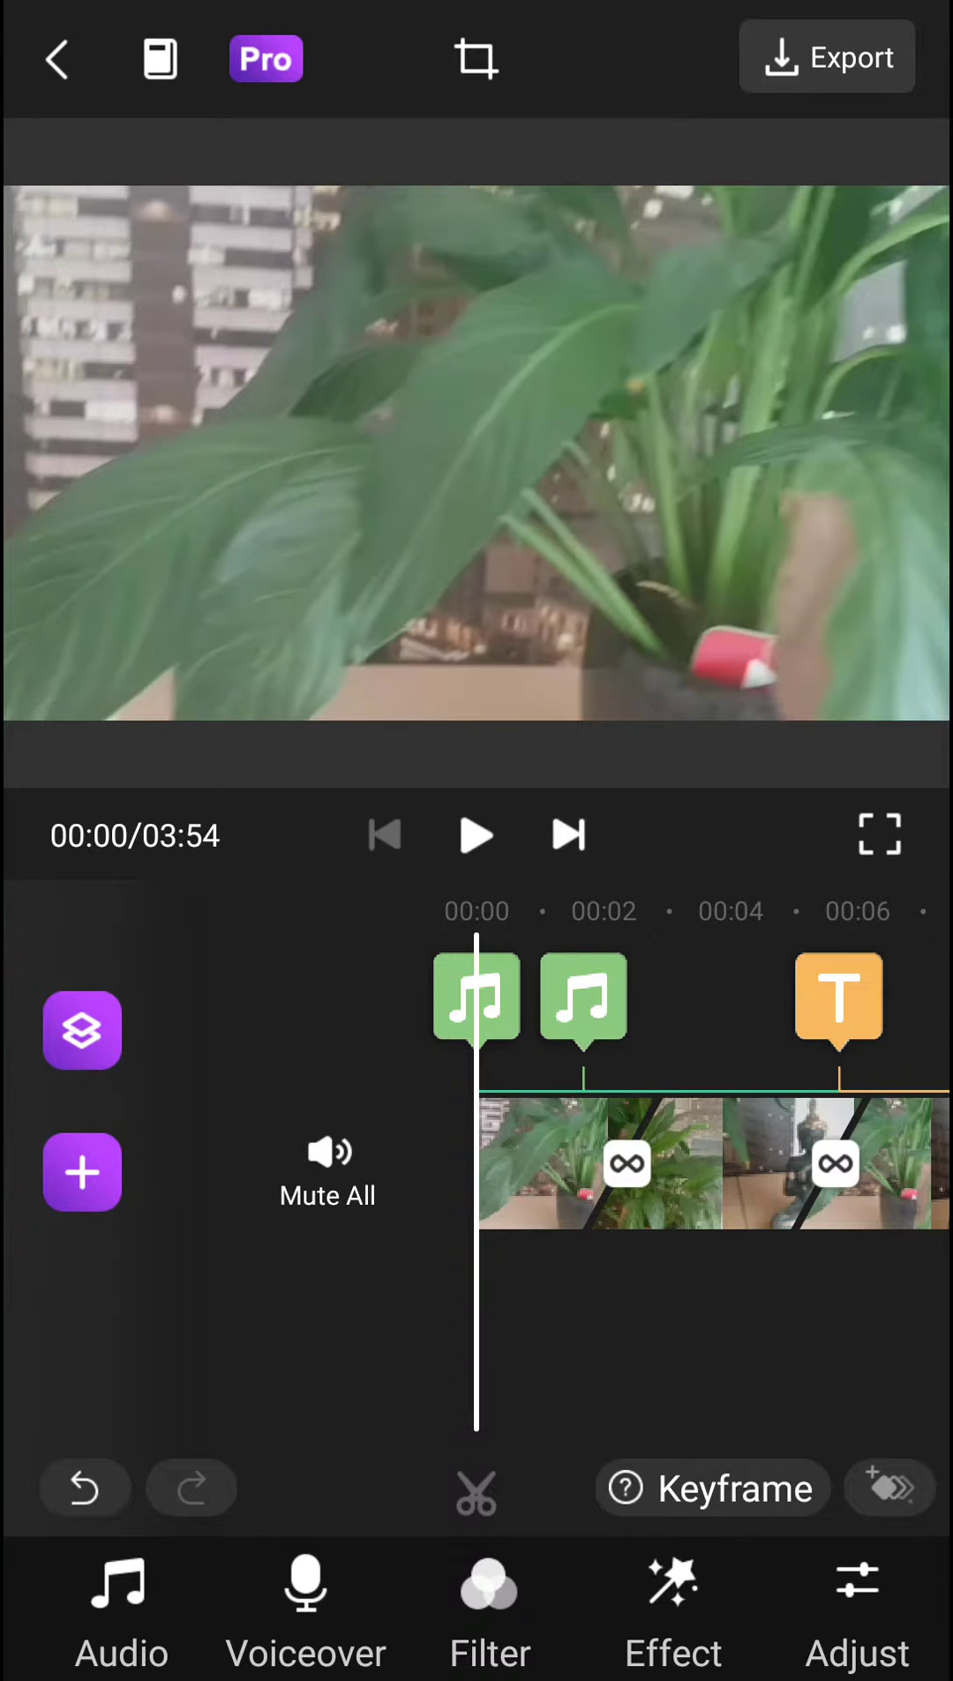
# Add the default three-second Wobble effect at the 00:05 mark of the statue clip.
pyautogui.moveTo(721, 1366)
pyautogui.mouseDown()
pyautogui.moveTo(344, 1370)
pyautogui.moveTo(491, 1284)
pyautogui.moveTo(604, 1314)
pyautogui.mouseUp()
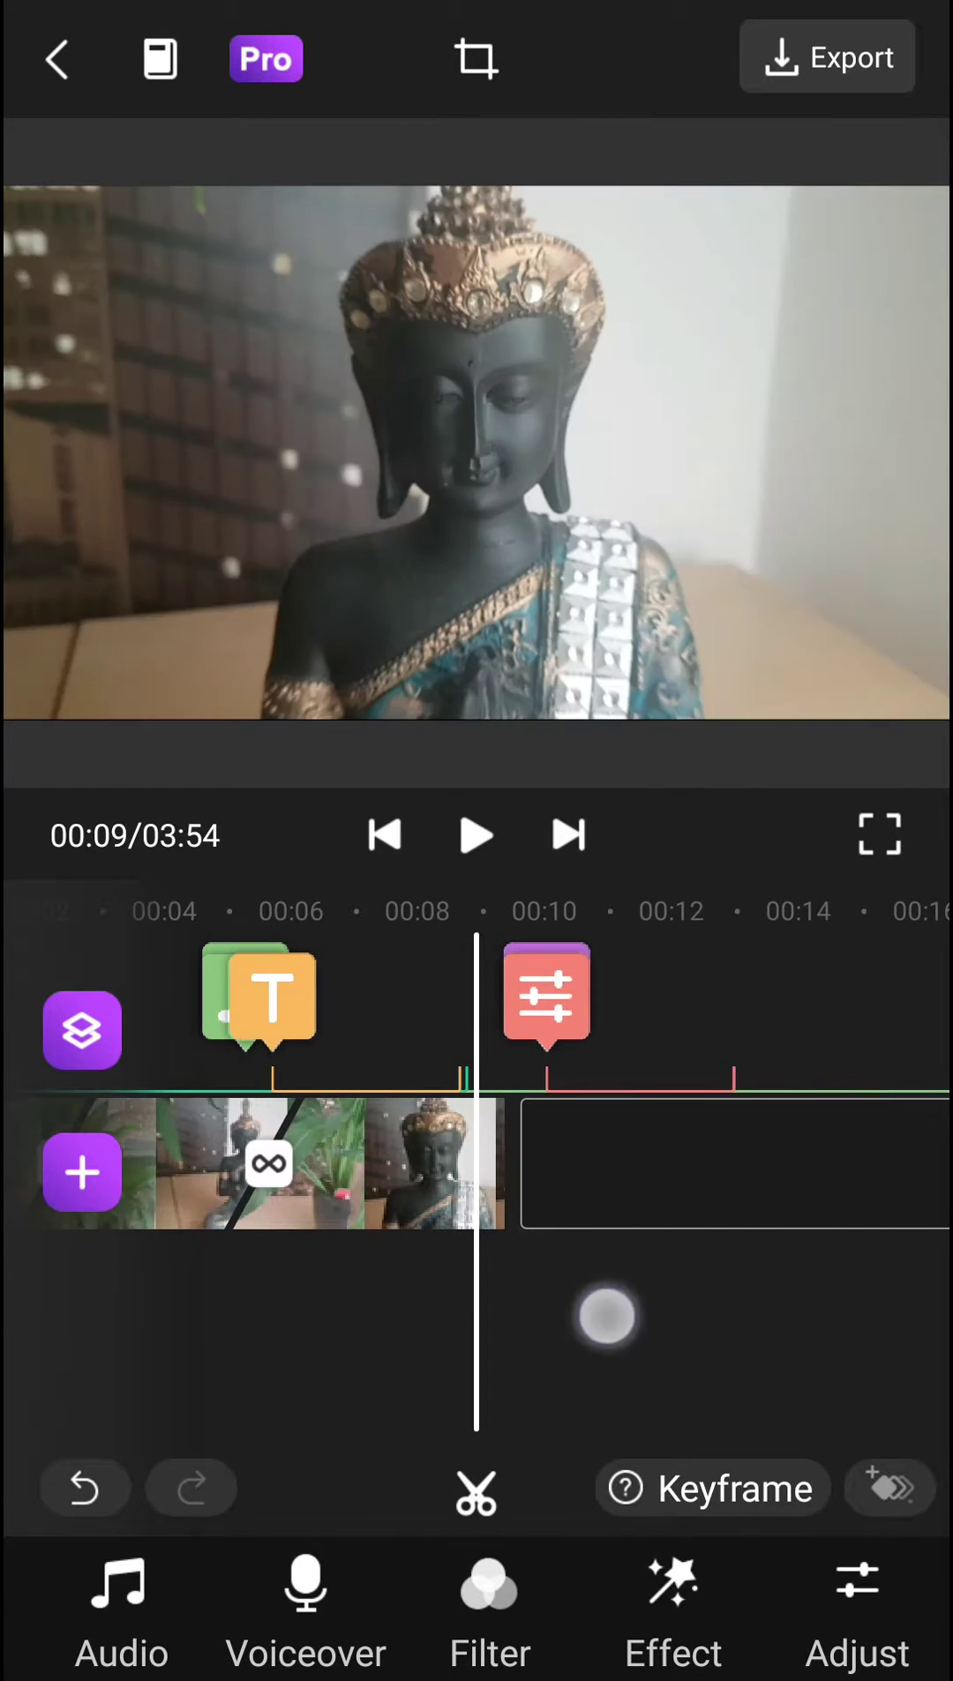
pyautogui.moveTo(331, 1625)
pyautogui.mouseDown()
pyautogui.moveTo(735, 1624)
pyautogui.moveTo(375, 1641)
pyautogui.mouseUp()
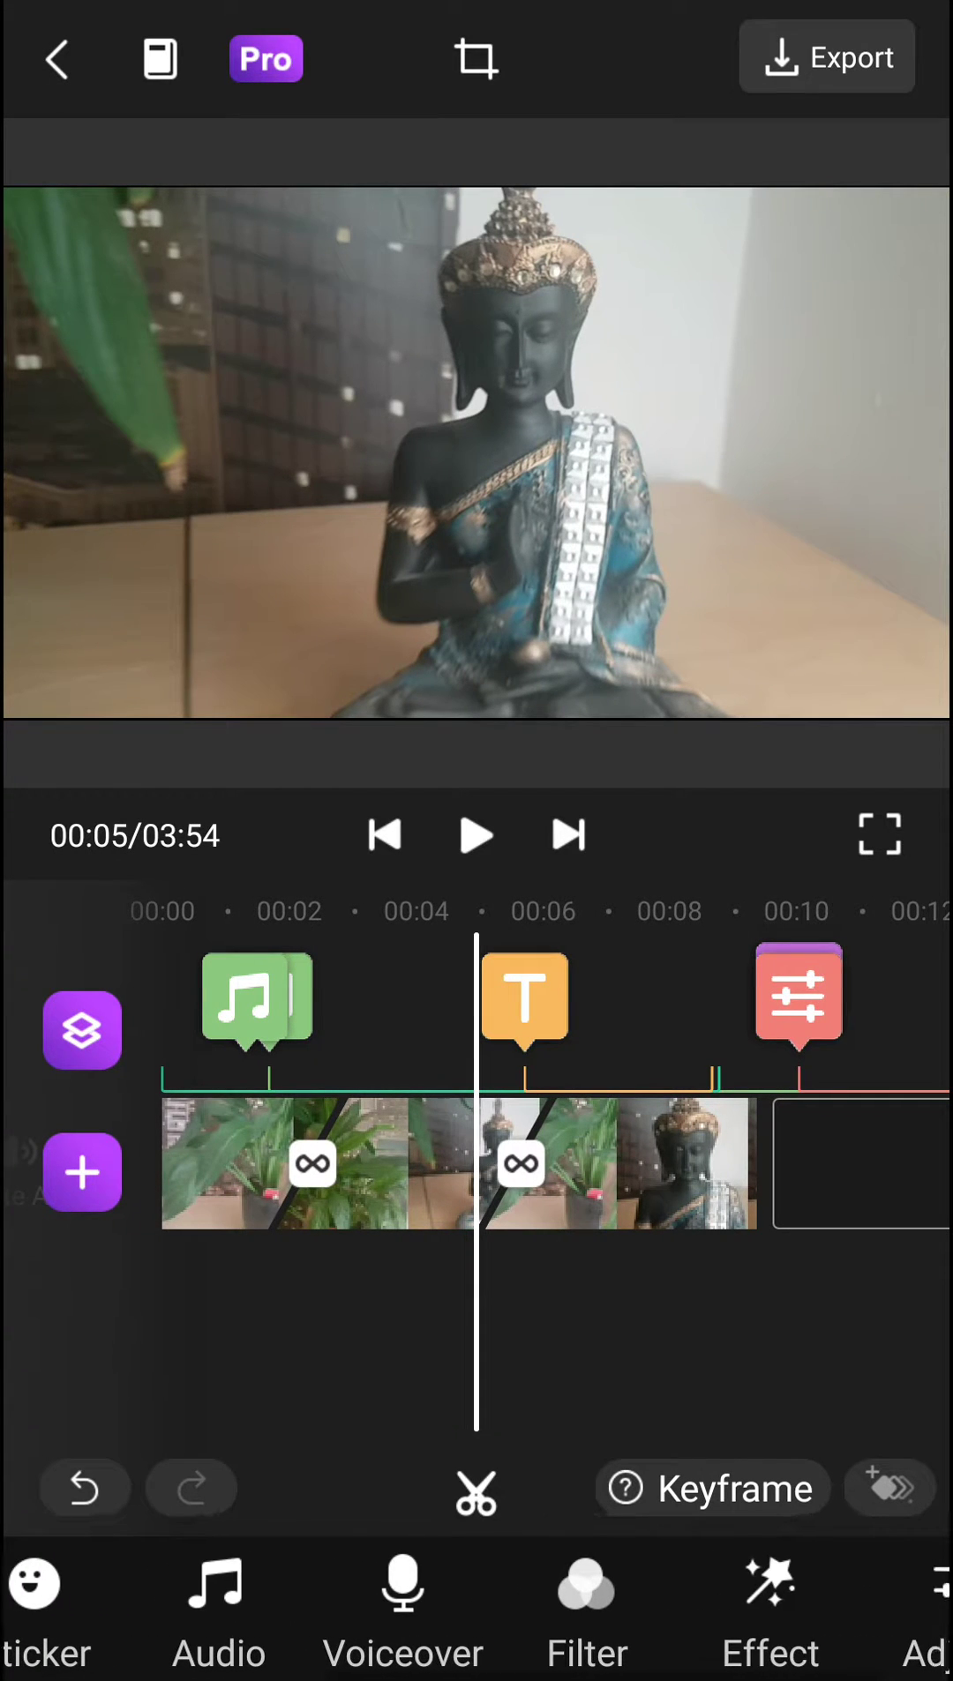
pyautogui.click(770, 1616)
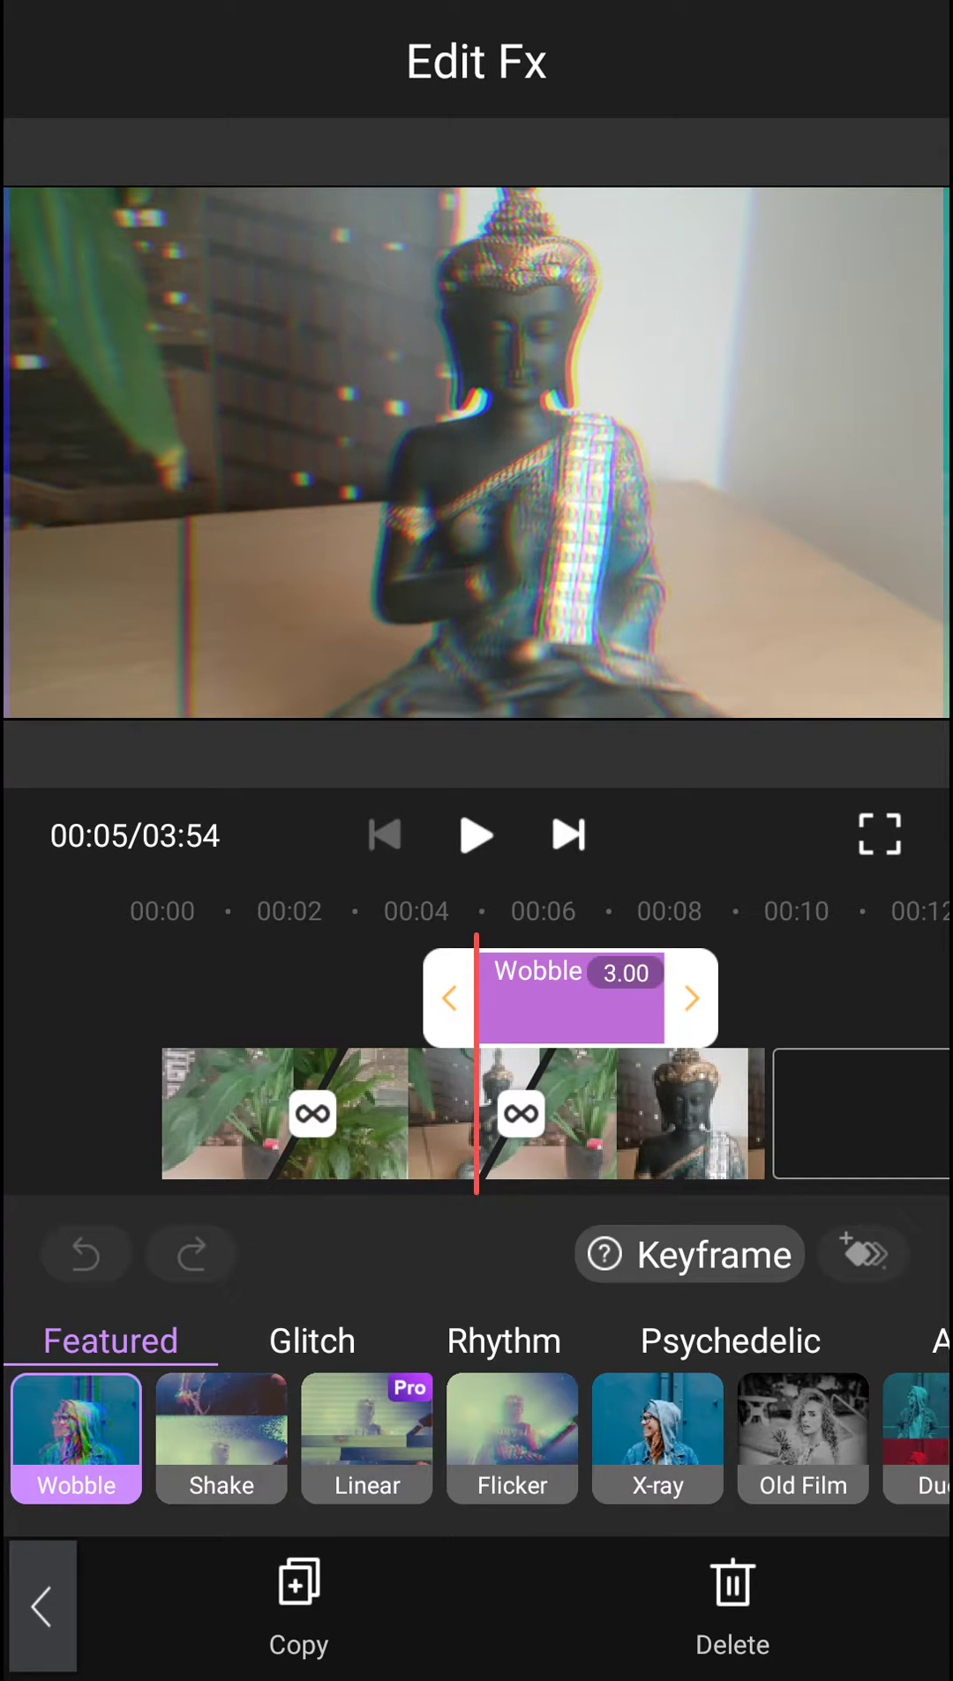
# Preview the clip, change the five-second effect from Wobble to Featured Shake, and return to 00:05.
pyautogui.moveTo(800, 1257); pyautogui.dragTo(748, 1254)
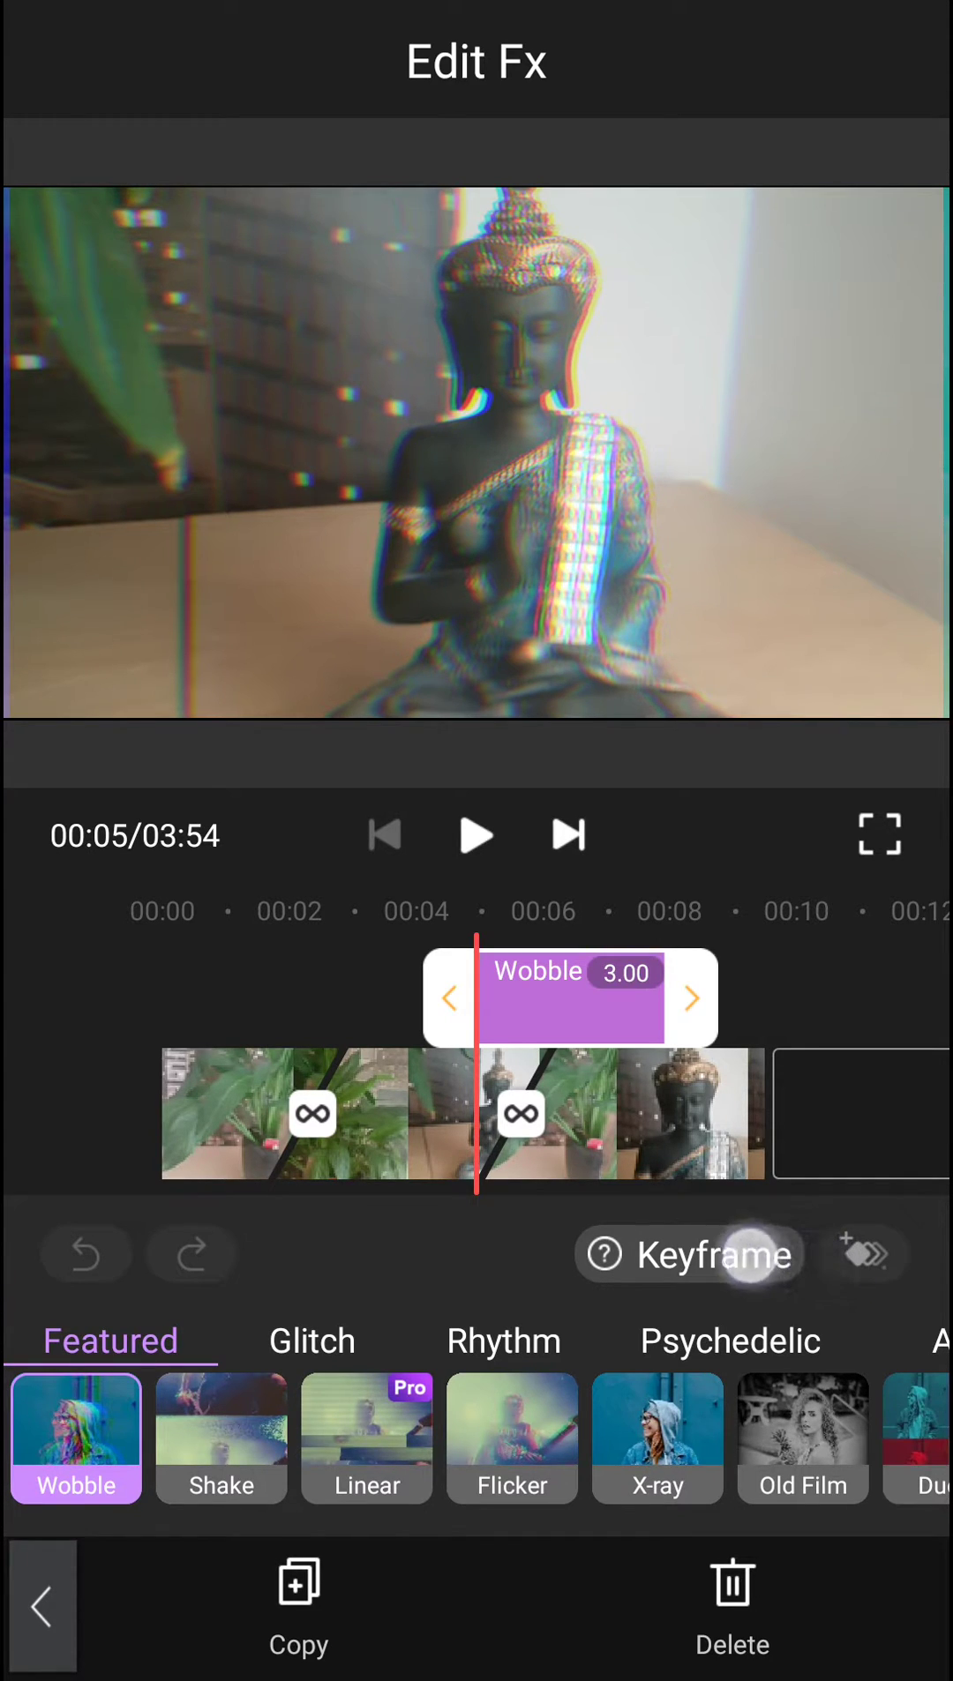
pyautogui.moveTo(721, 1142); pyautogui.dragTo(713, 1195)
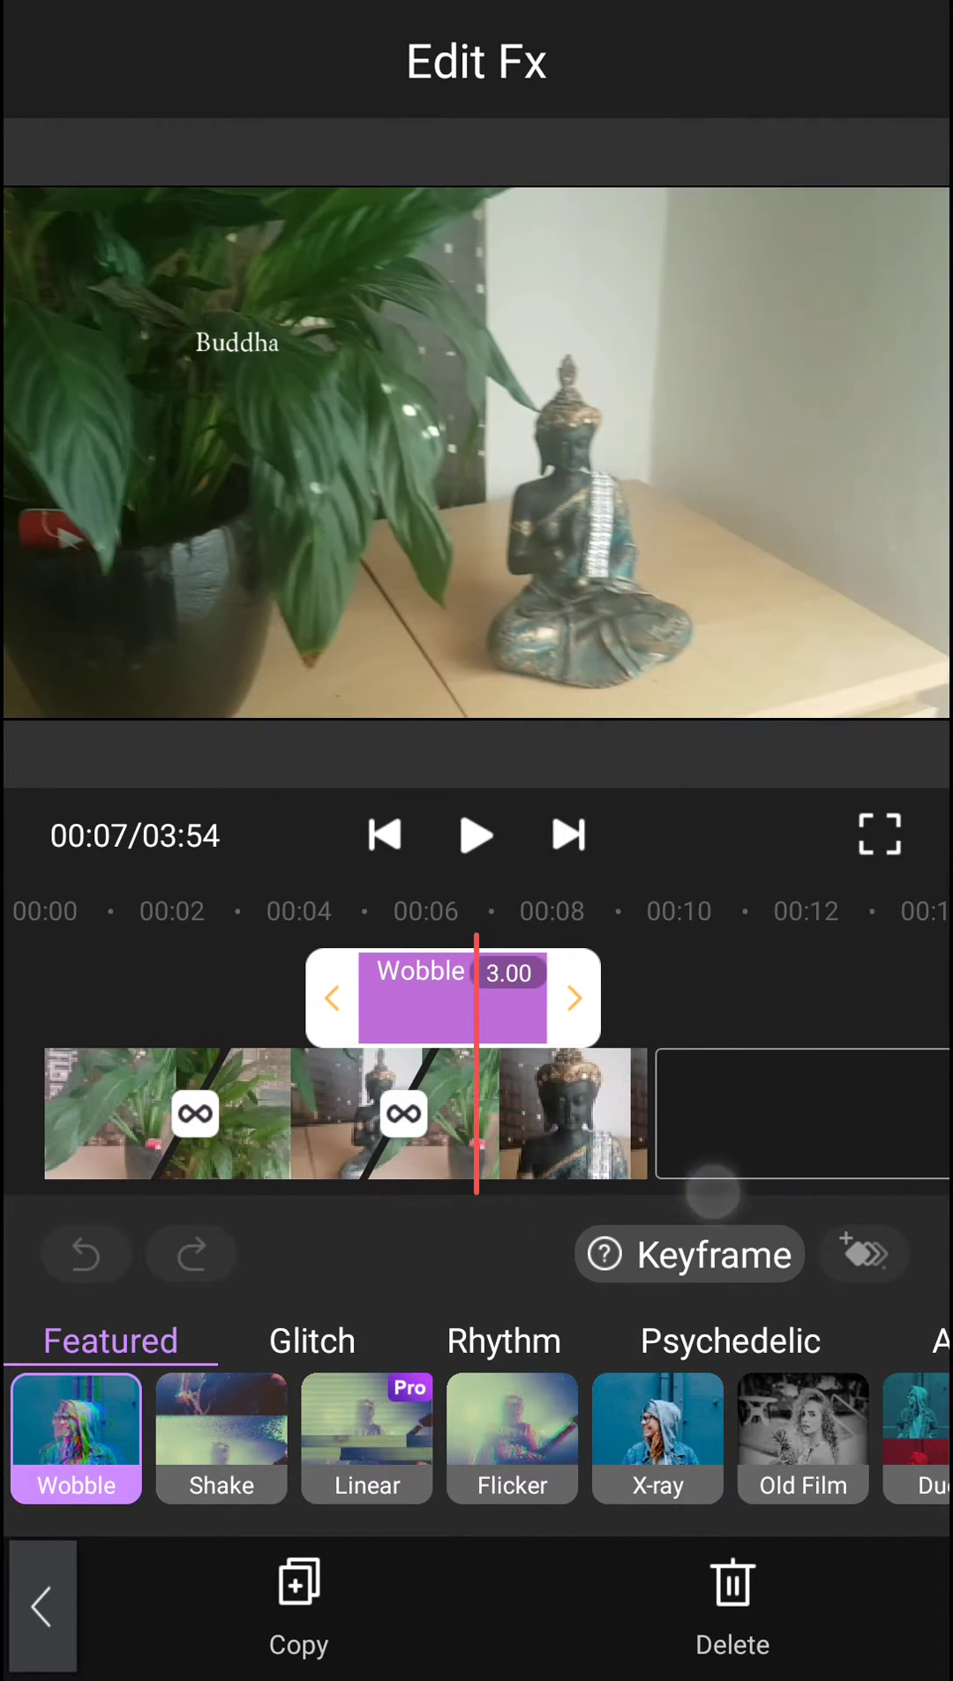
pyautogui.click(220, 1439)
pyautogui.moveTo(739, 1206)
pyautogui.mouseDown()
pyautogui.moveTo(882, 1210)
pyautogui.moveTo(848, 1130)
pyautogui.moveTo(877, 1133)
pyautogui.mouseUp()
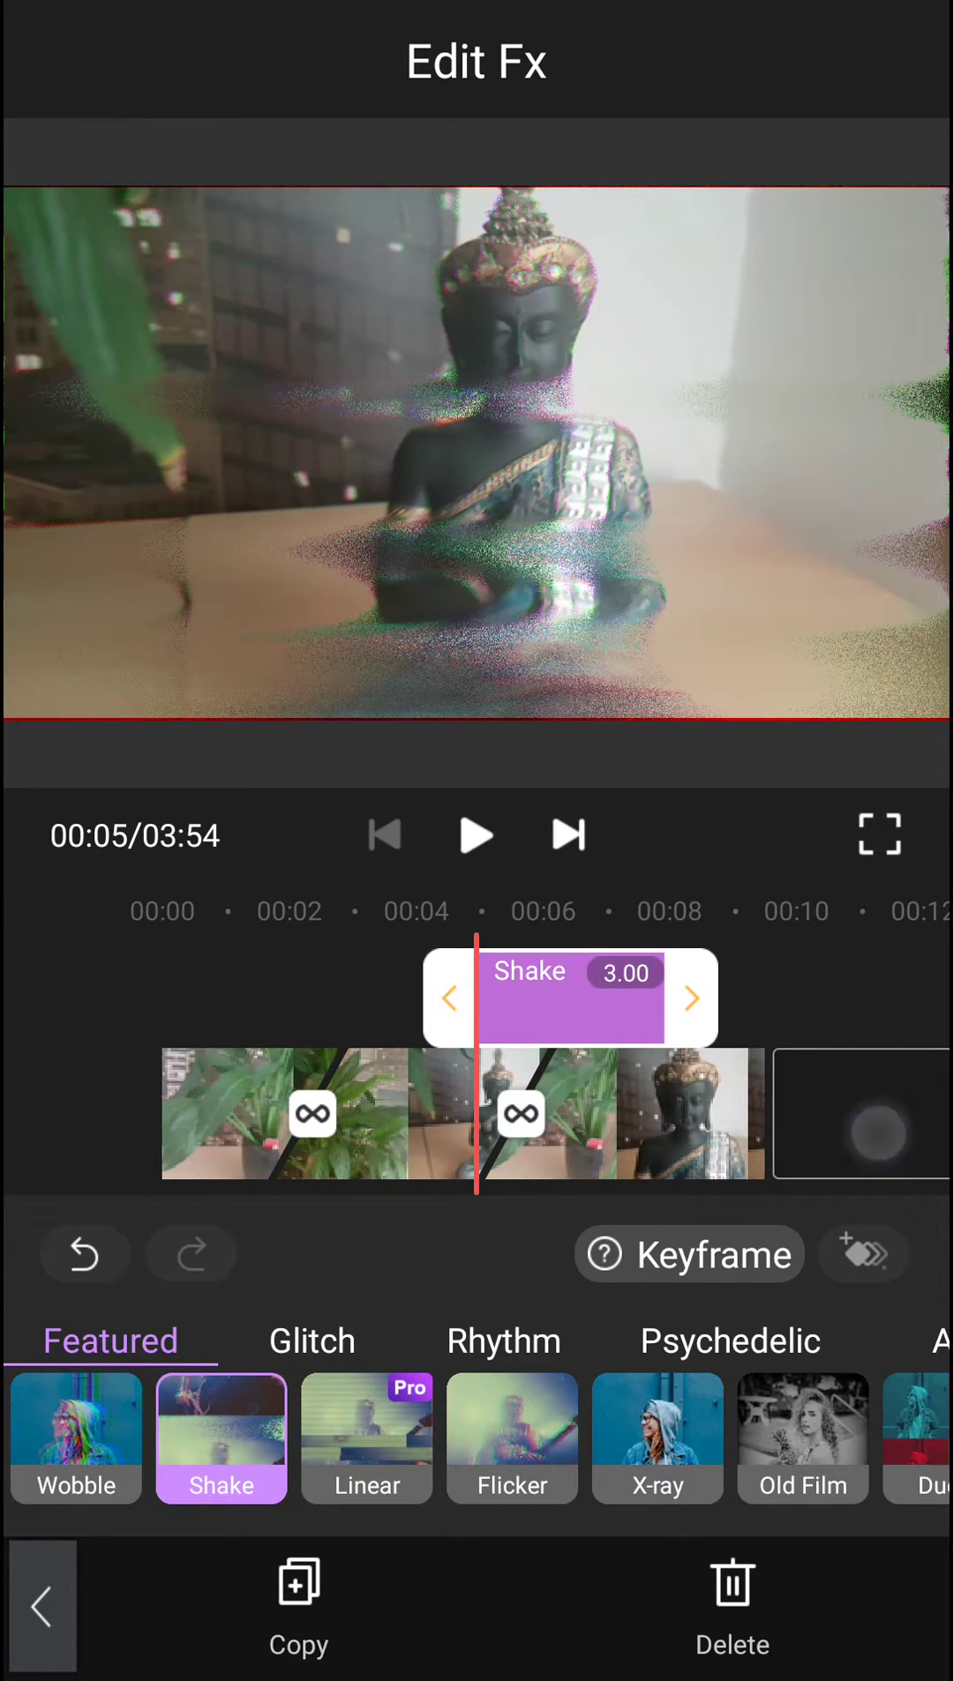
pyautogui.click(475, 835)
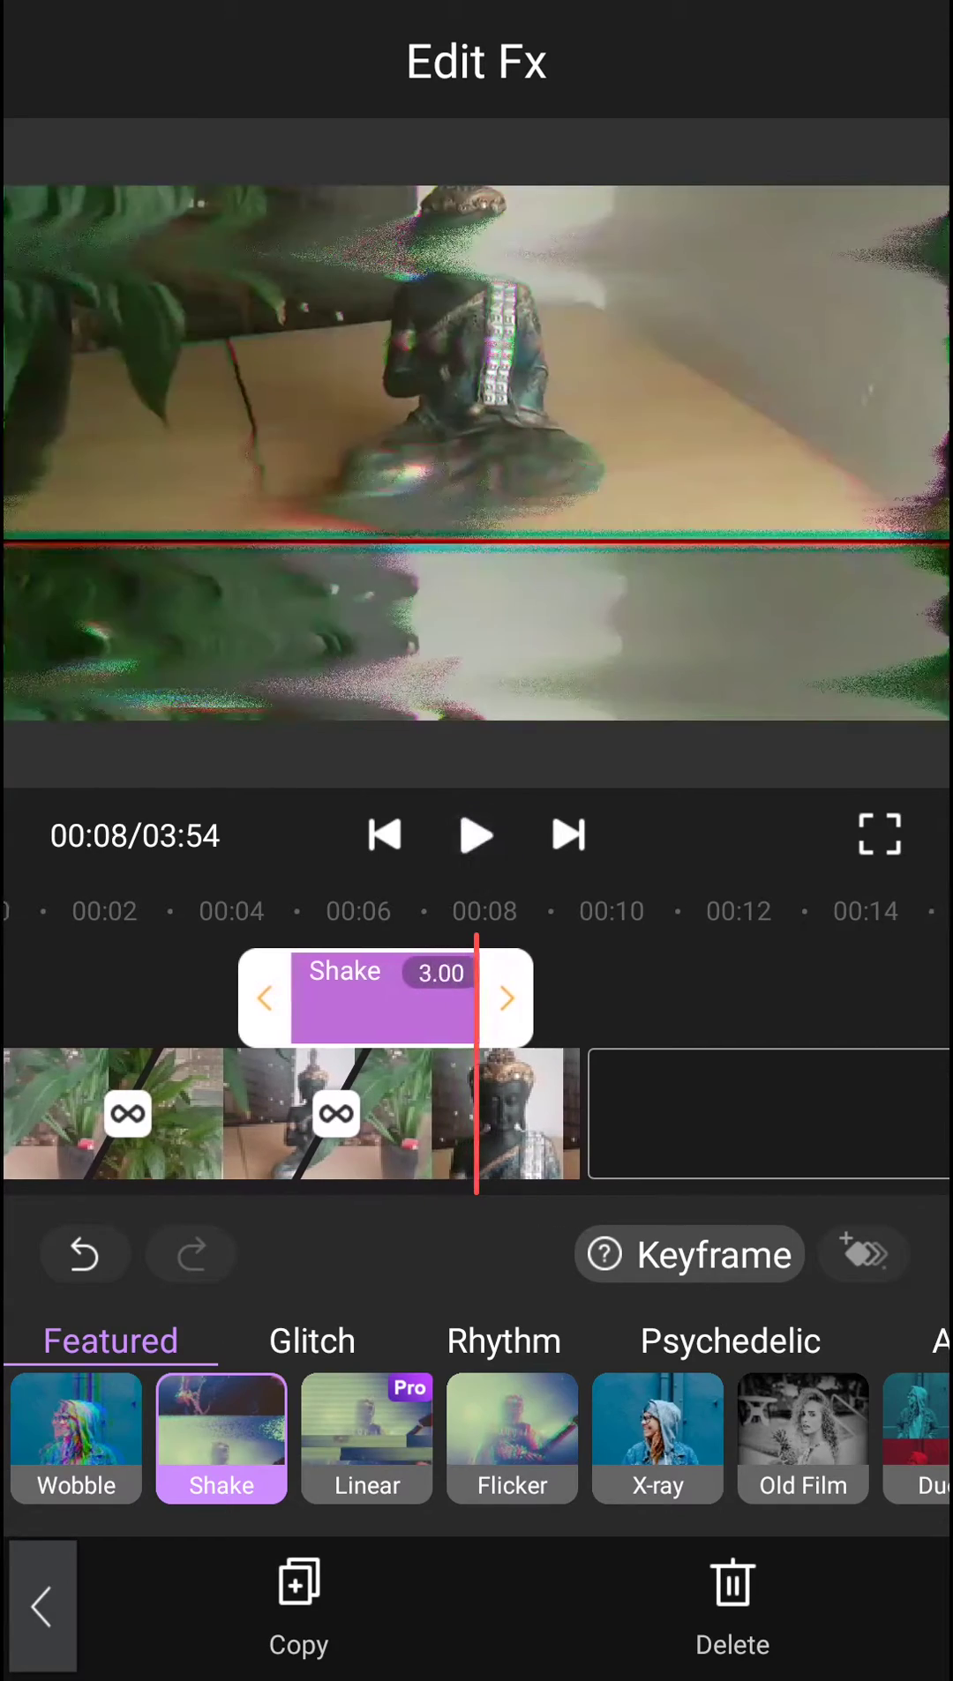
pyautogui.moveTo(841, 1058); pyautogui.dragTo(872, 1059)
pyautogui.click(723, 1275)
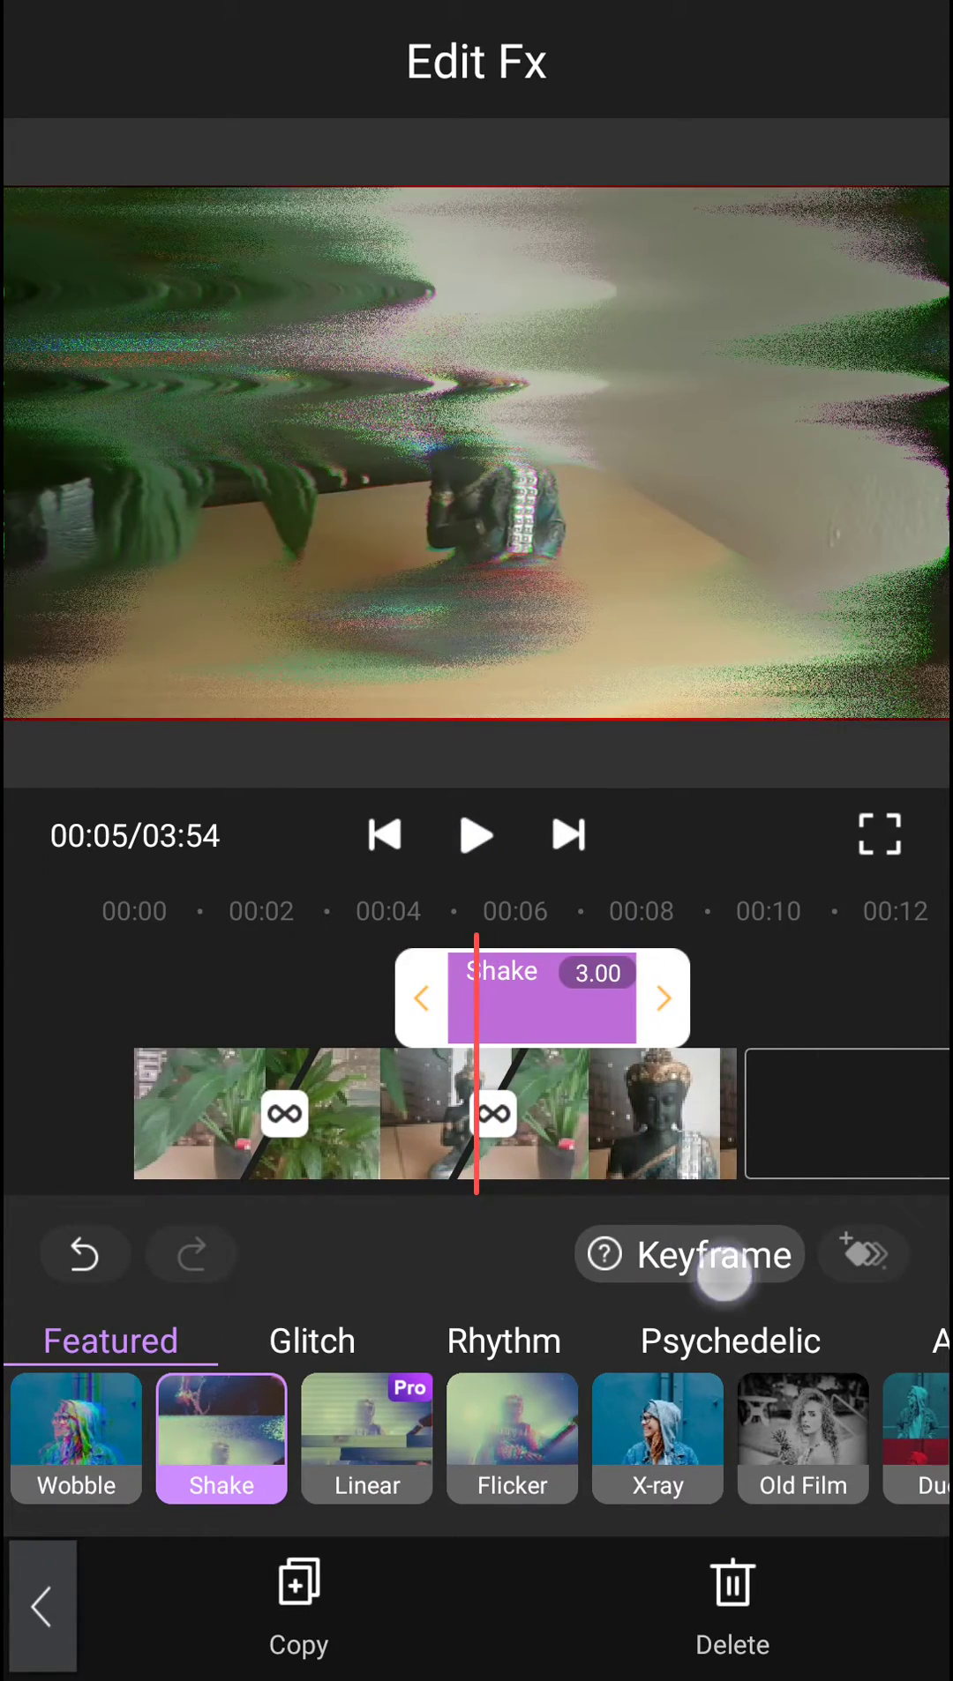
pyautogui.click(799, 240)
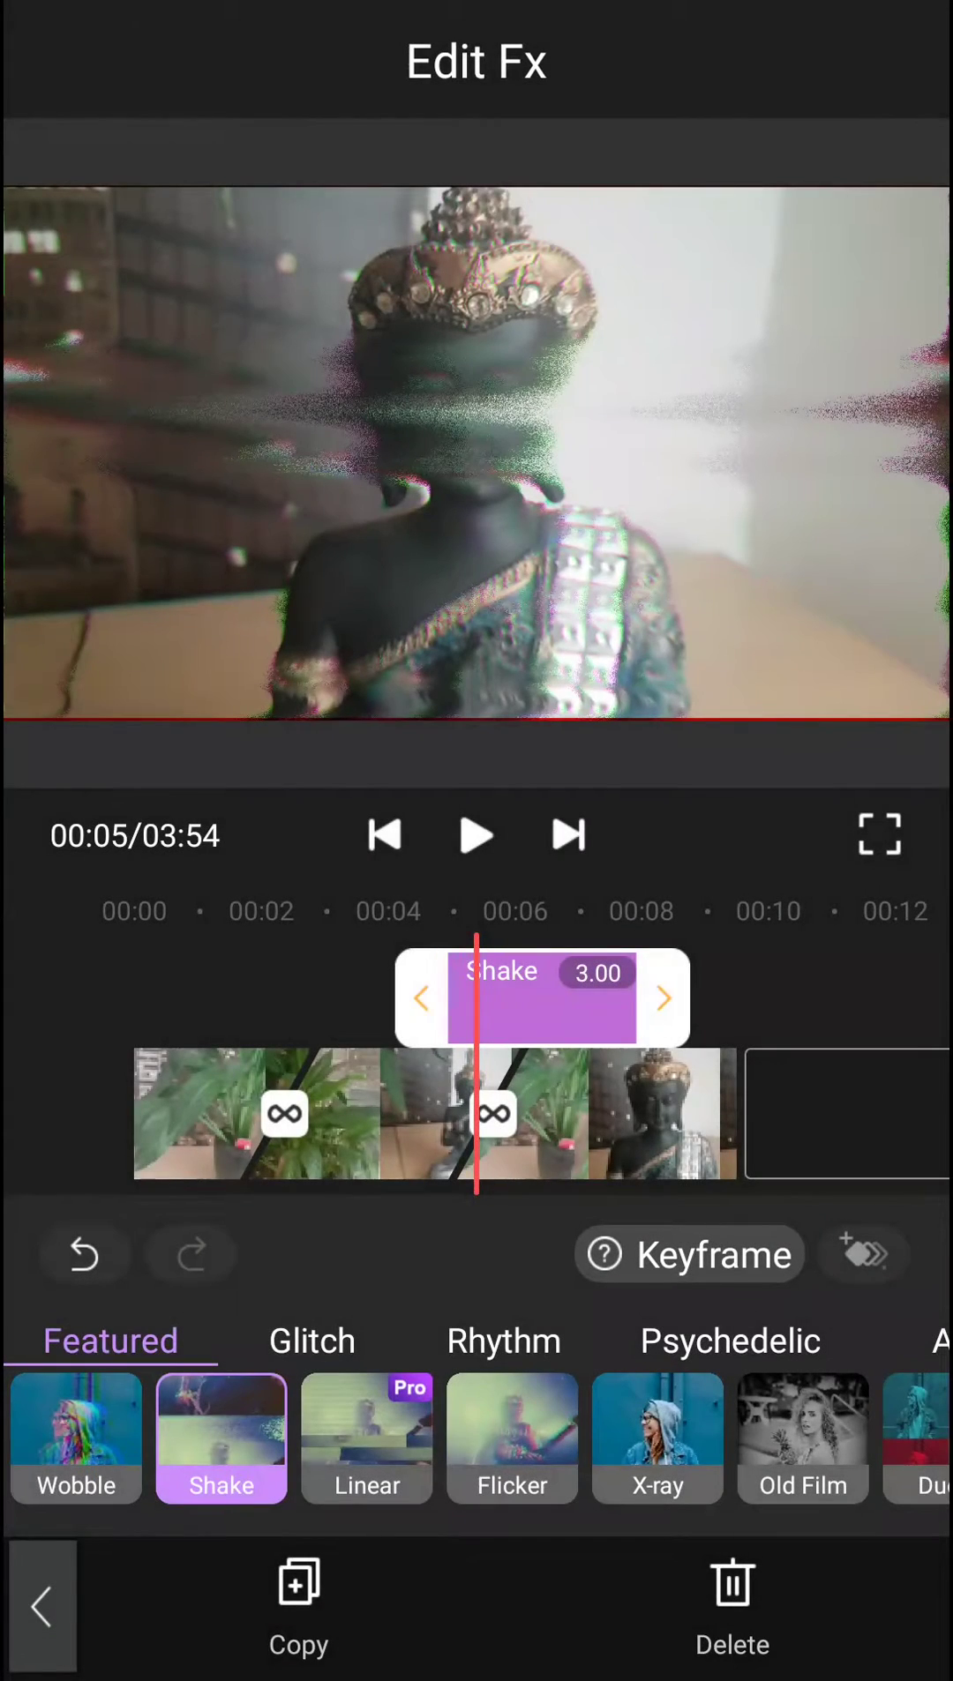
pyautogui.click(713, 1254)
pyautogui.click(783, 254)
# Apply the Linear glitch effect, then play and pause the clip to preview it.
pyautogui.click(366, 1437)
pyautogui.moveTo(758, 1190); pyautogui.dragTo(777, 1190)
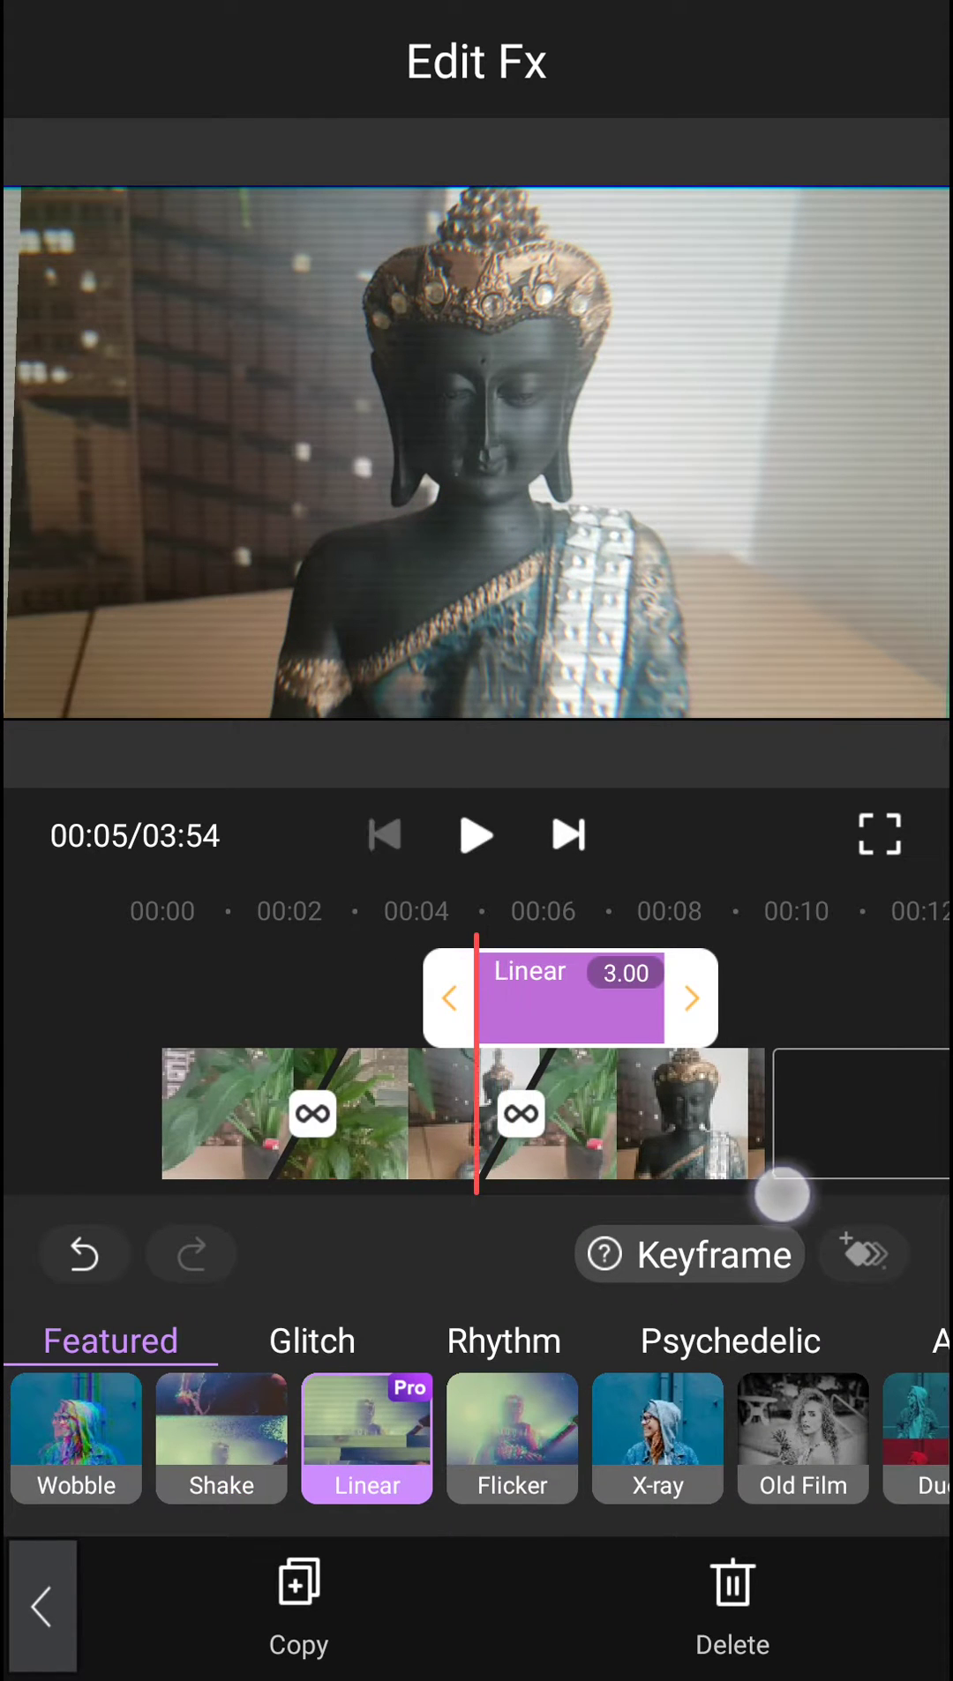
pyautogui.click(475, 835)
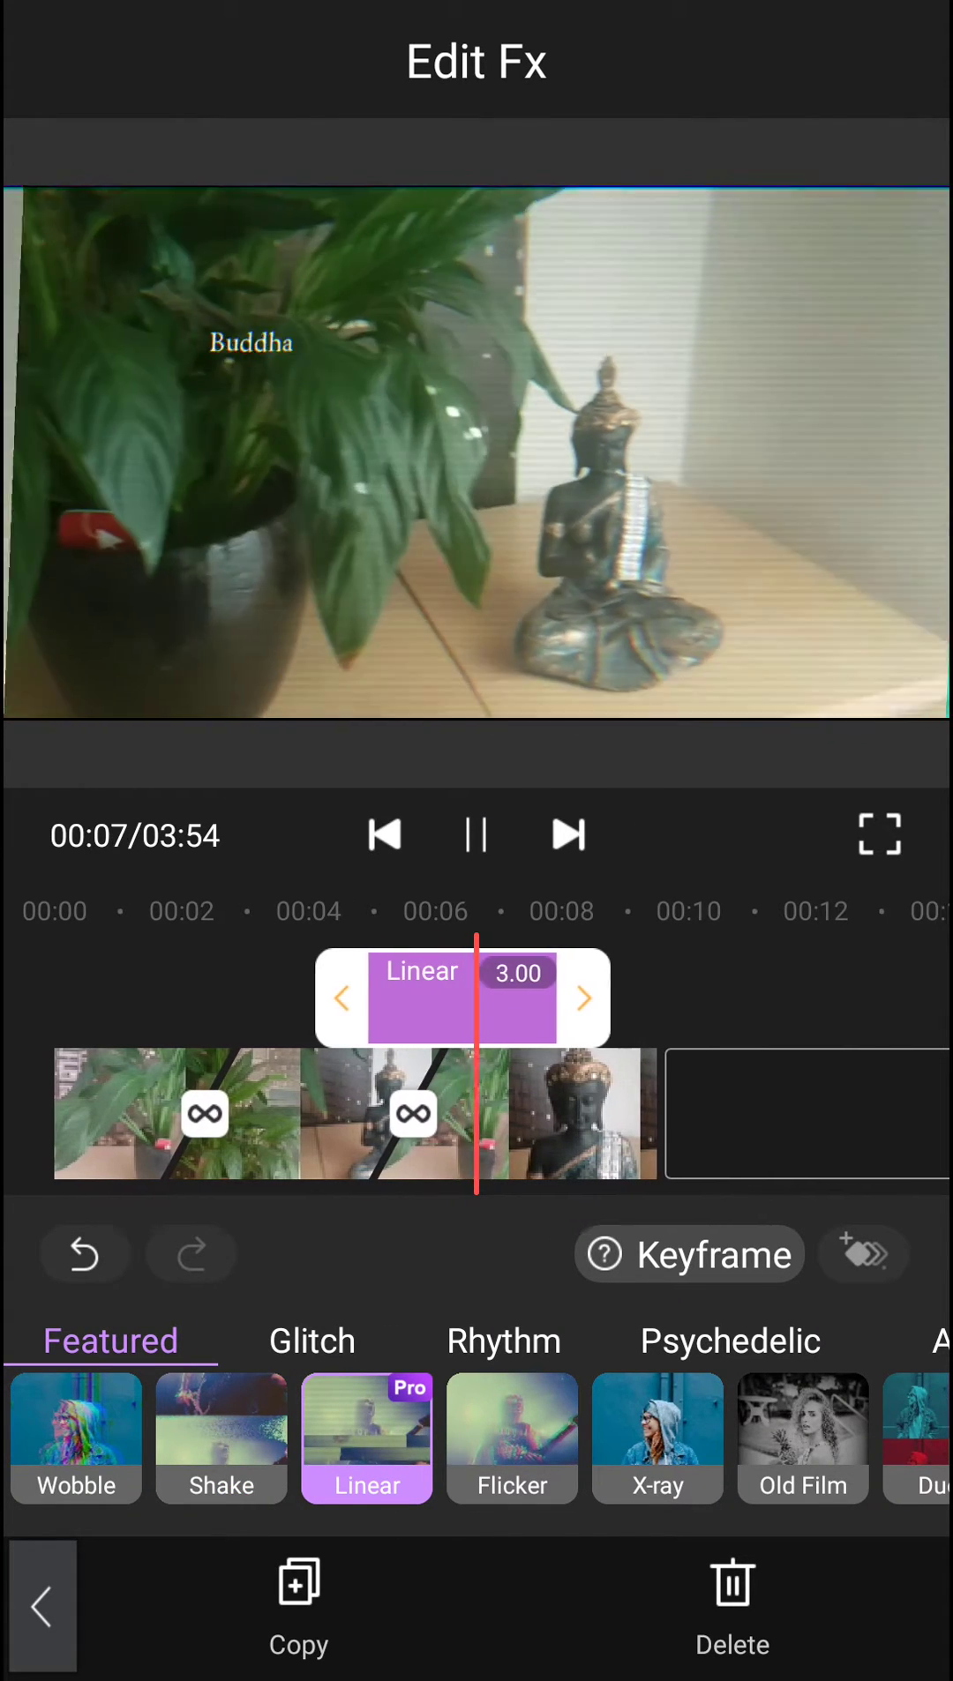
pyautogui.click(476, 836)
# Browse the Glitch and Rhythm effect categories, scrolling through the Rhythm effects.
pyautogui.click(315, 1334)
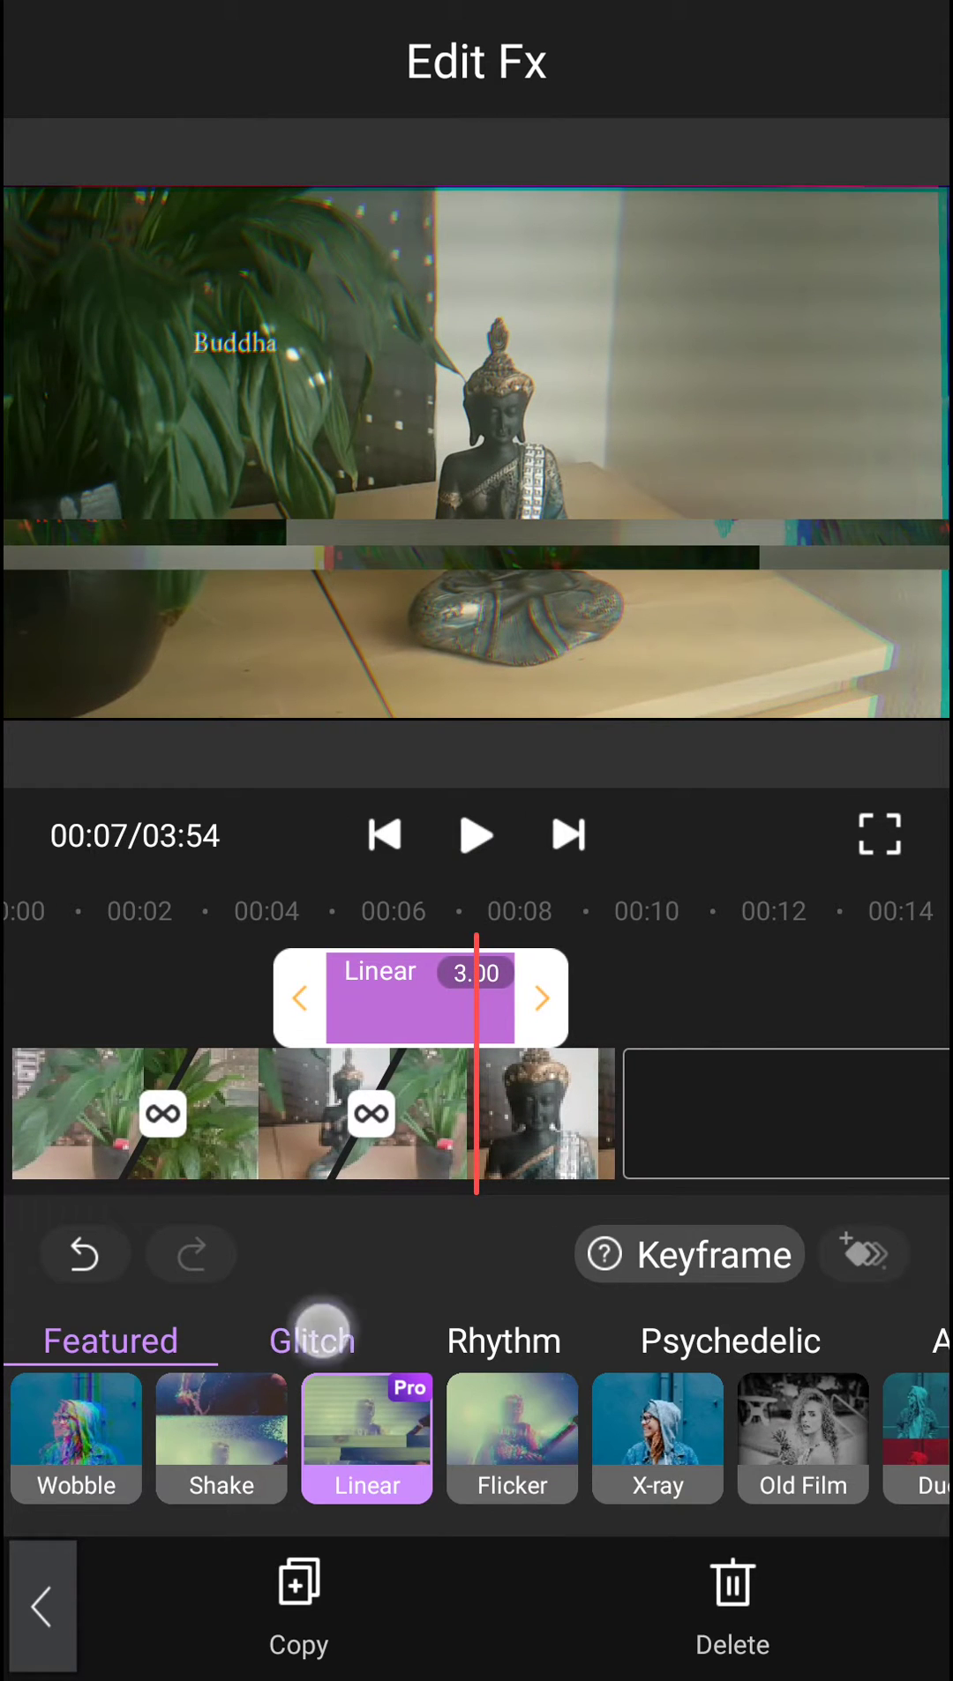
pyautogui.click(509, 1329)
pyautogui.moveTo(774, 1440); pyautogui.dragTo(442, 1509)
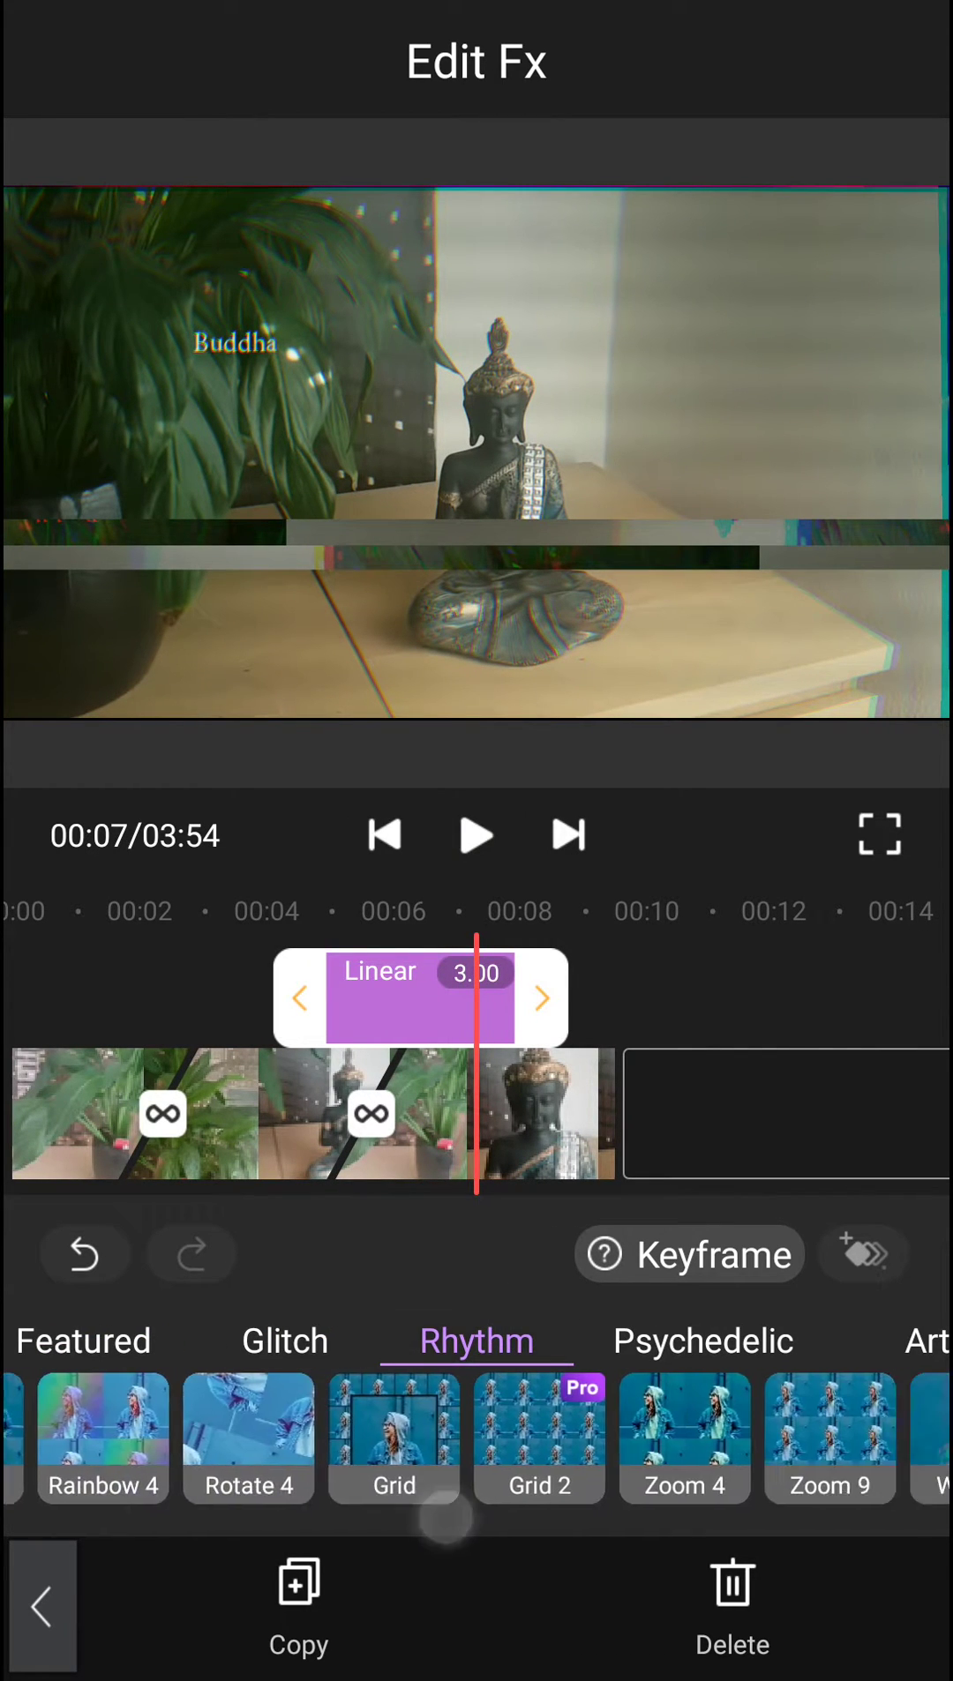
pyautogui.moveTo(612, 1498); pyautogui.dragTo(433, 1498)
pyautogui.moveTo(791, 1452); pyautogui.dragTo(613, 1523)
pyautogui.moveTo(788, 1444); pyautogui.dragTo(394, 1445)
pyautogui.moveTo(302, 1313); pyautogui.dragTo(664, 1313)
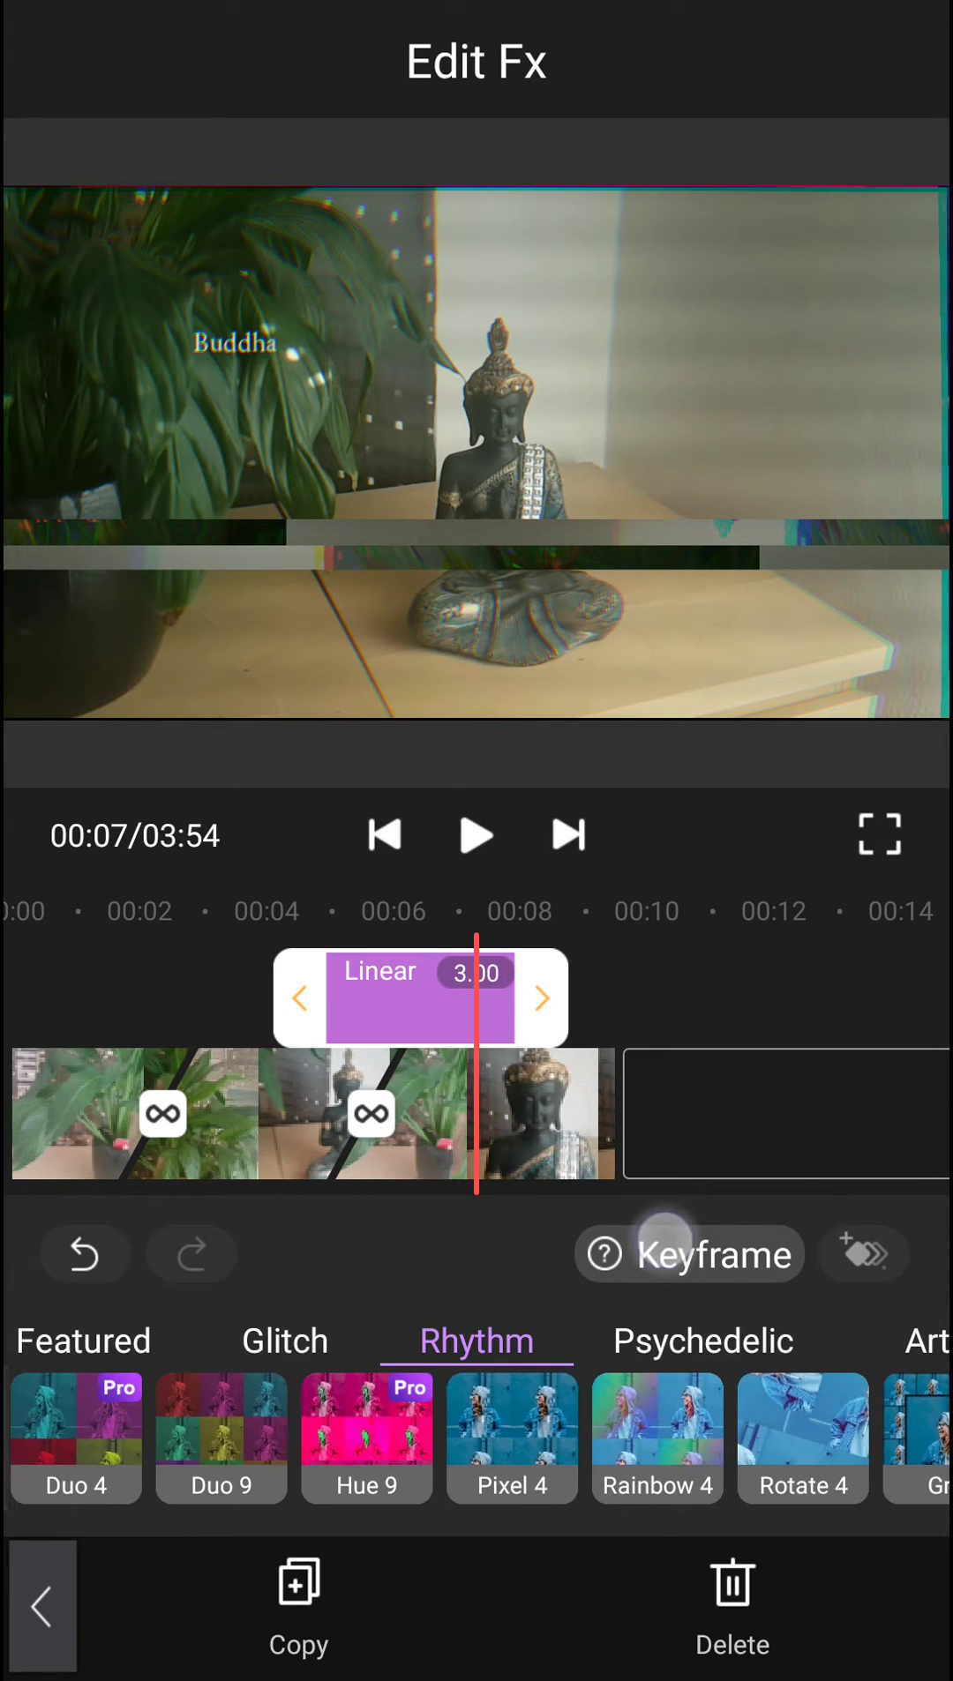
pyautogui.moveTo(489, 1079); pyautogui.dragTo(638, 1083)
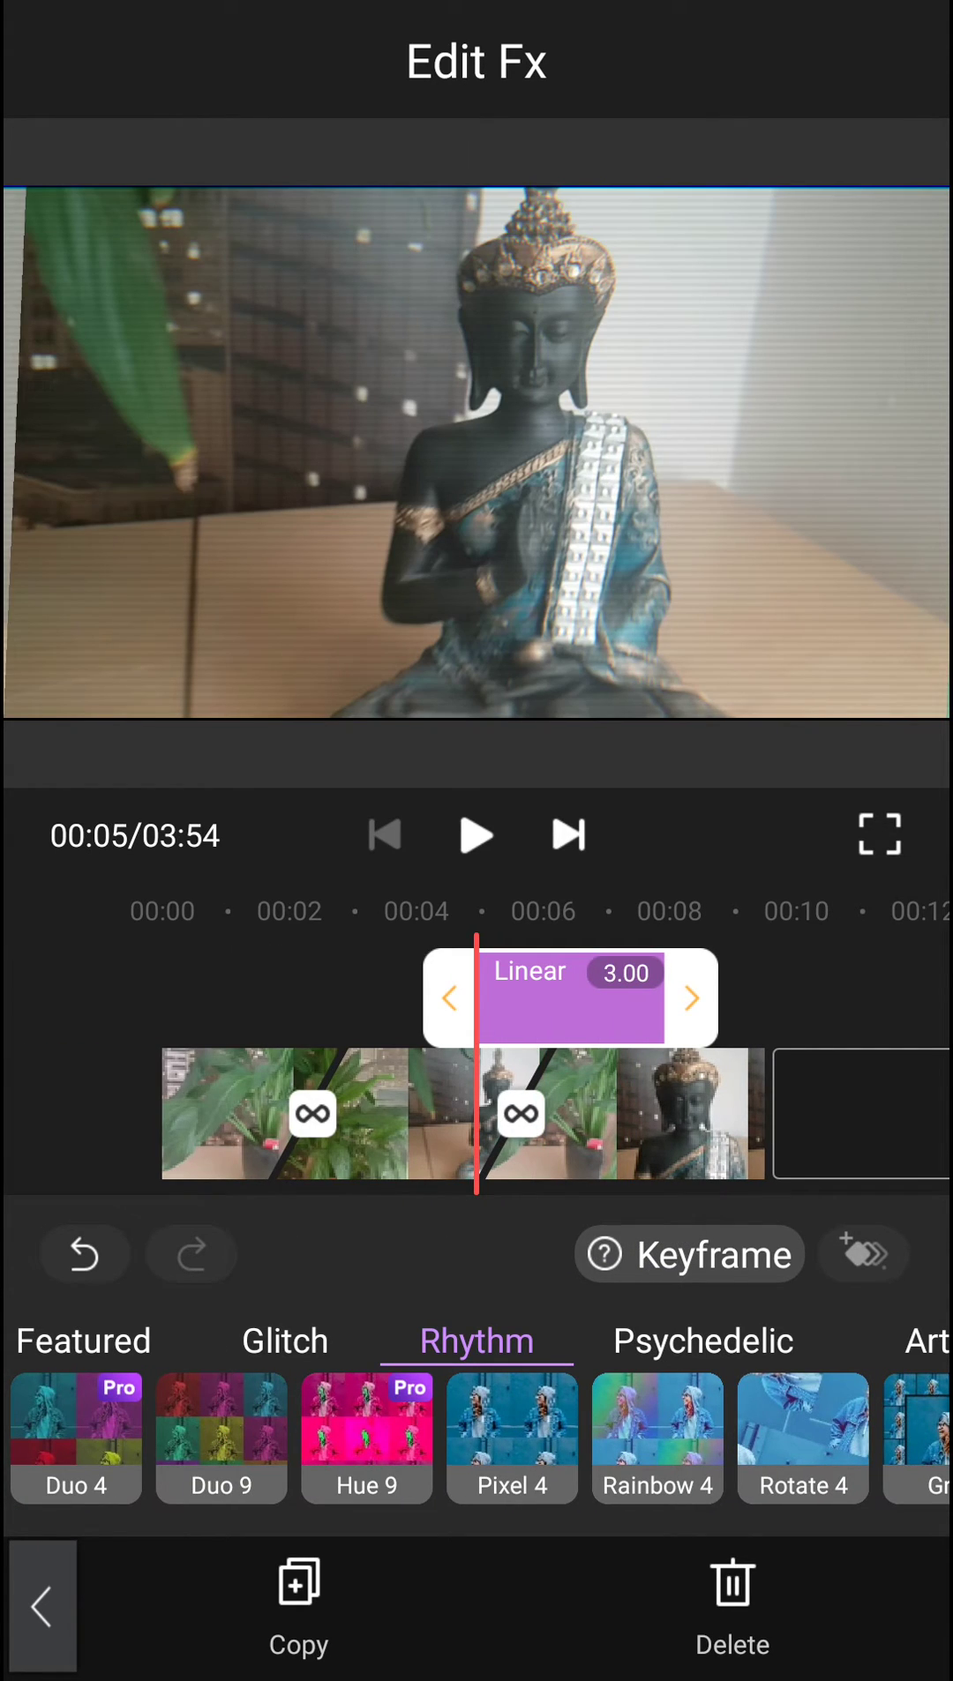
pyautogui.click(53, 1605)
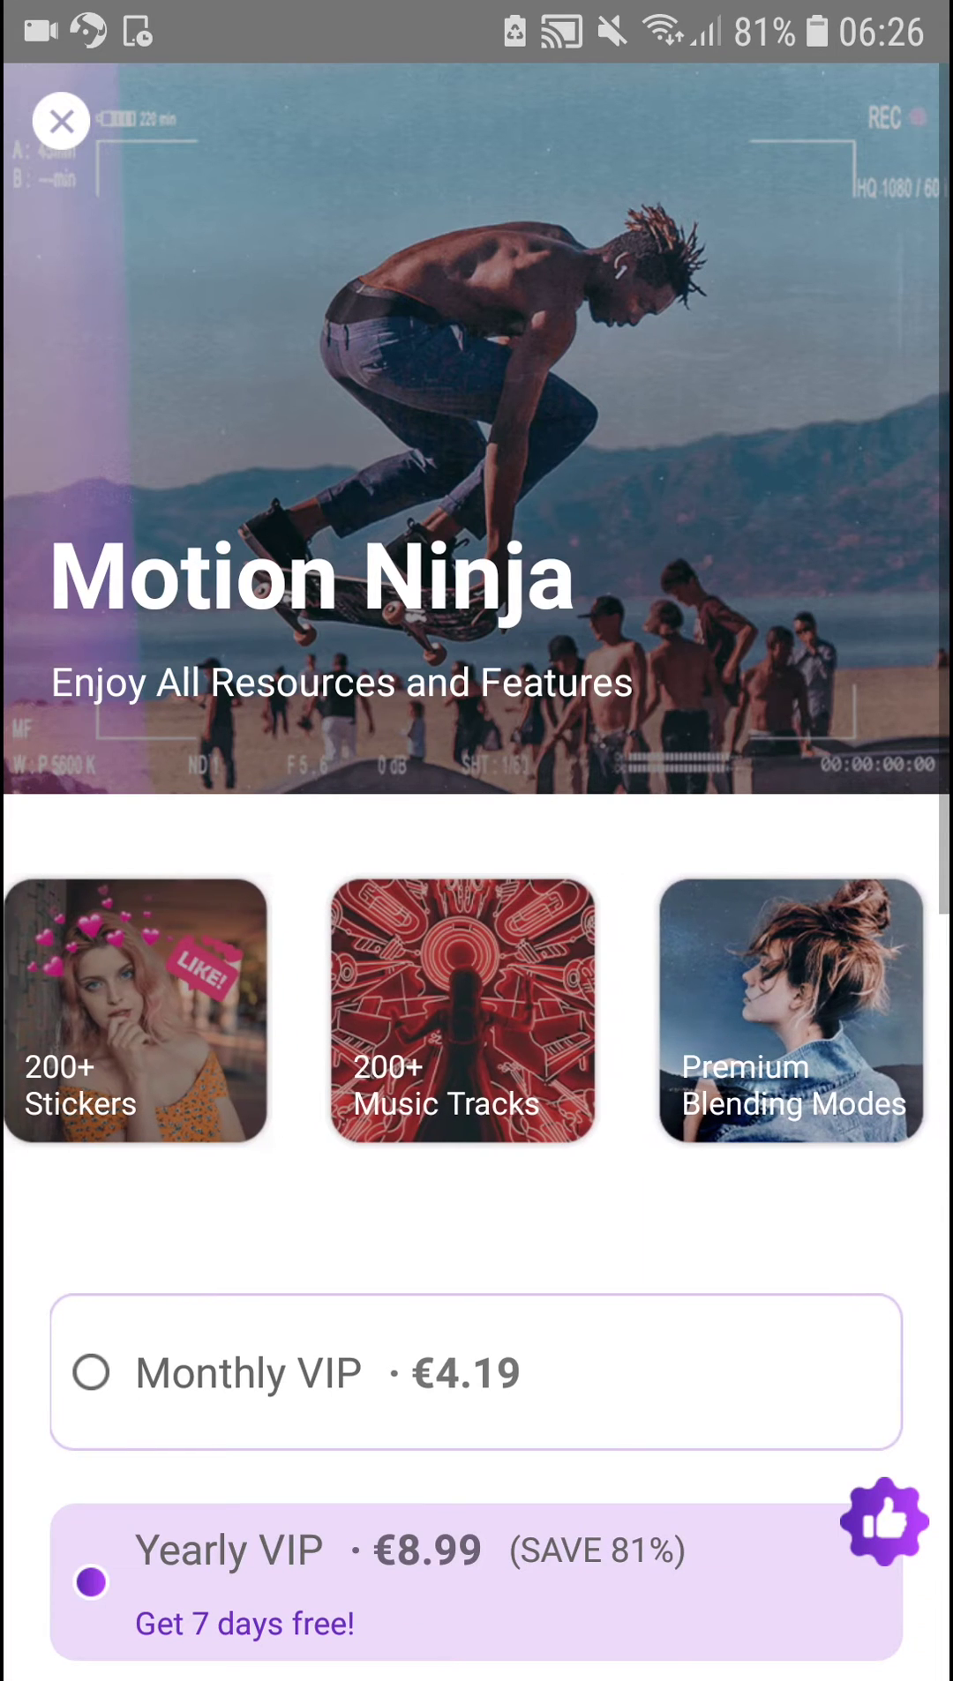
pyautogui.click(62, 126)
pyautogui.click(773, 601)
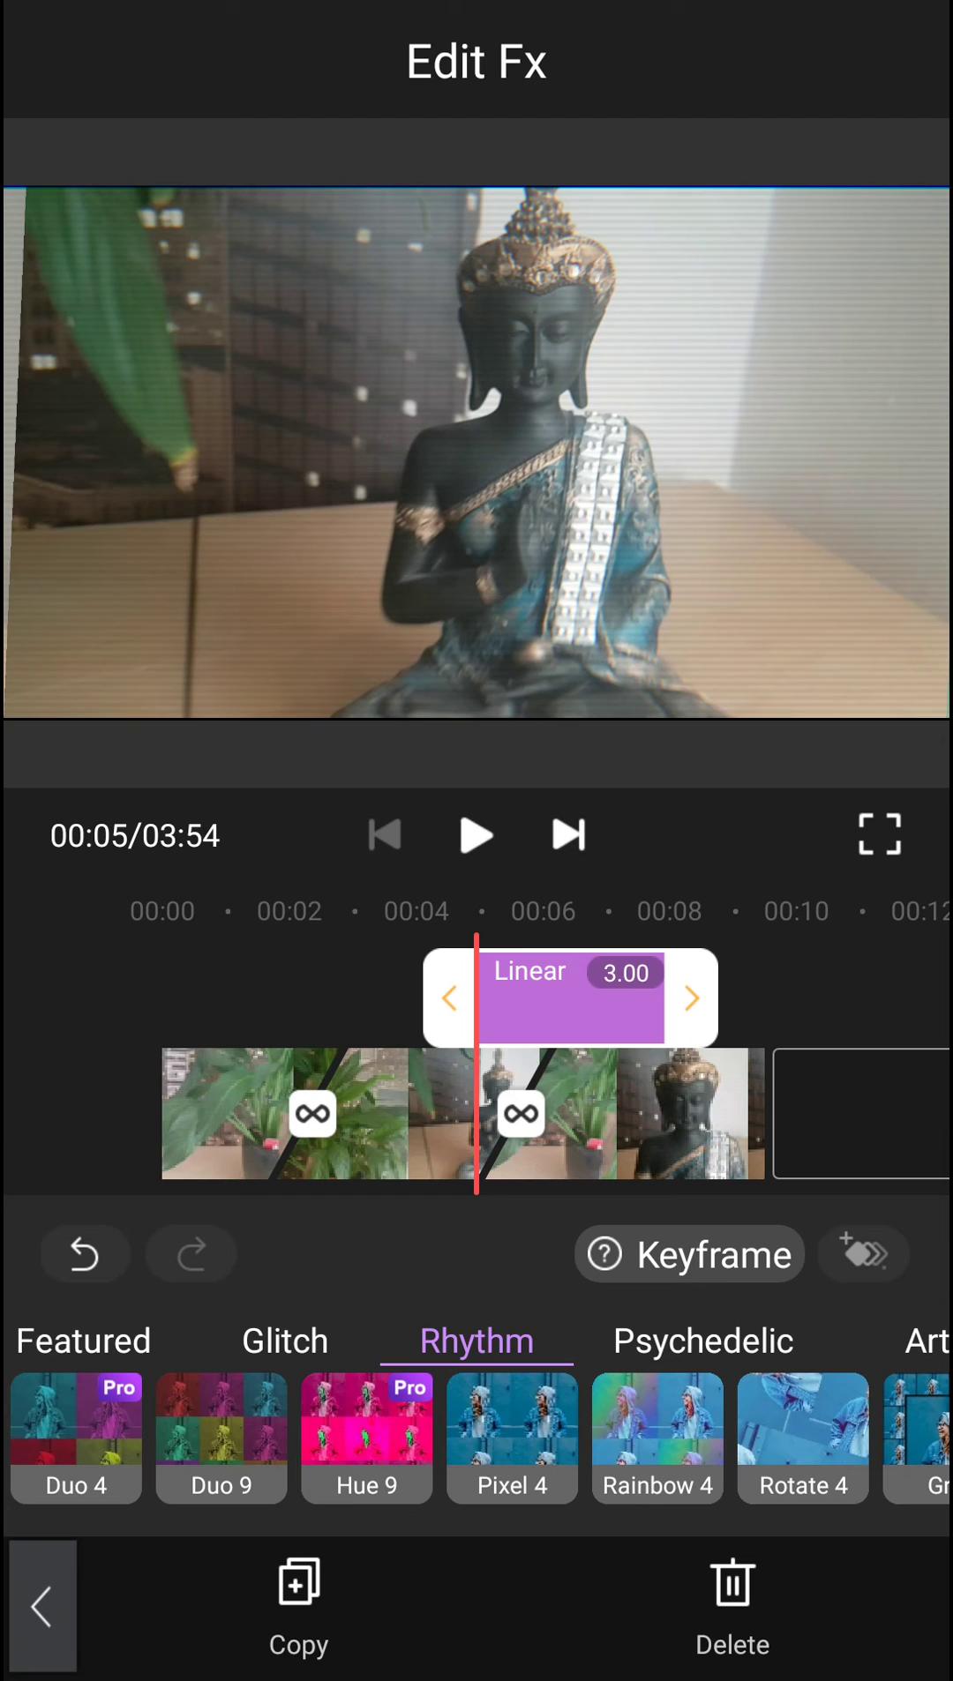